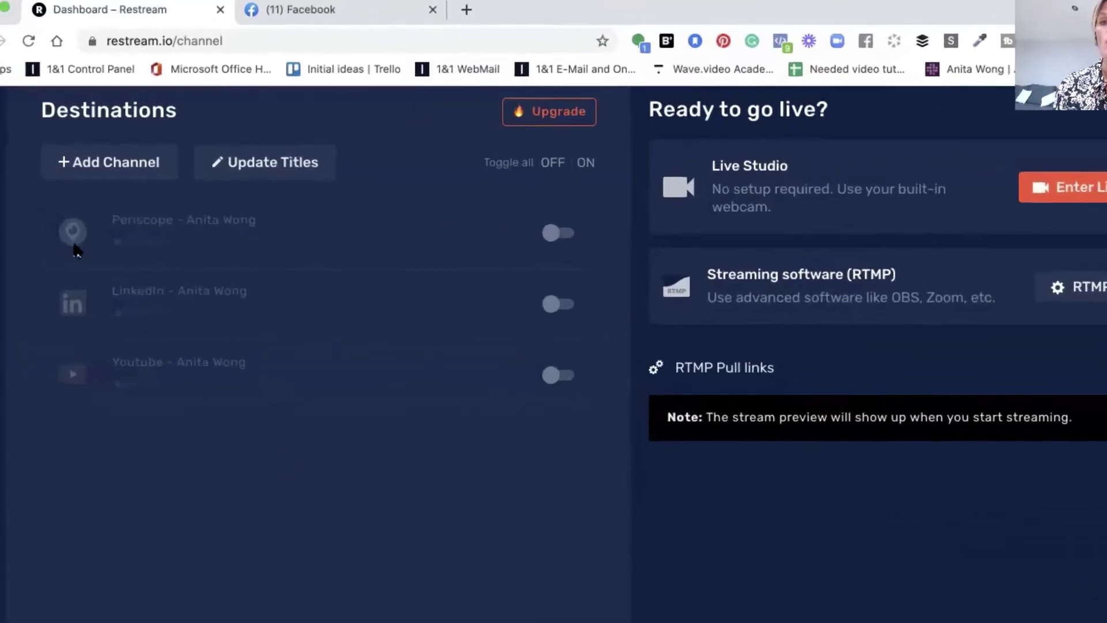
# Add a new channel for Facebook Live groups and public pages and start its Facebook connection
pyautogui.click(107, 163)
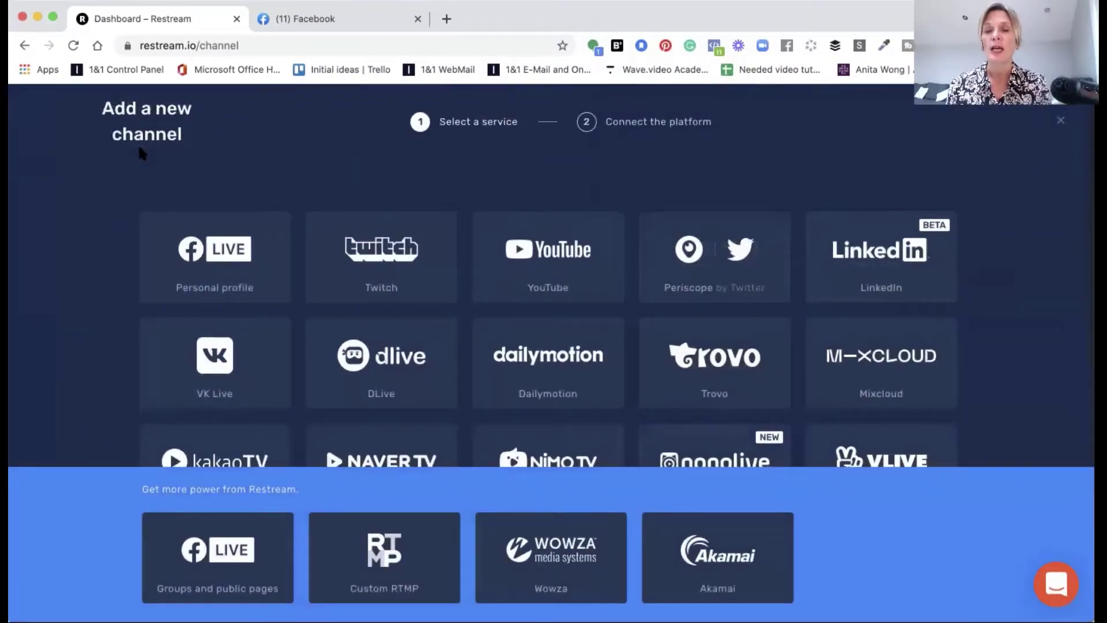
pyautogui.click(236, 564)
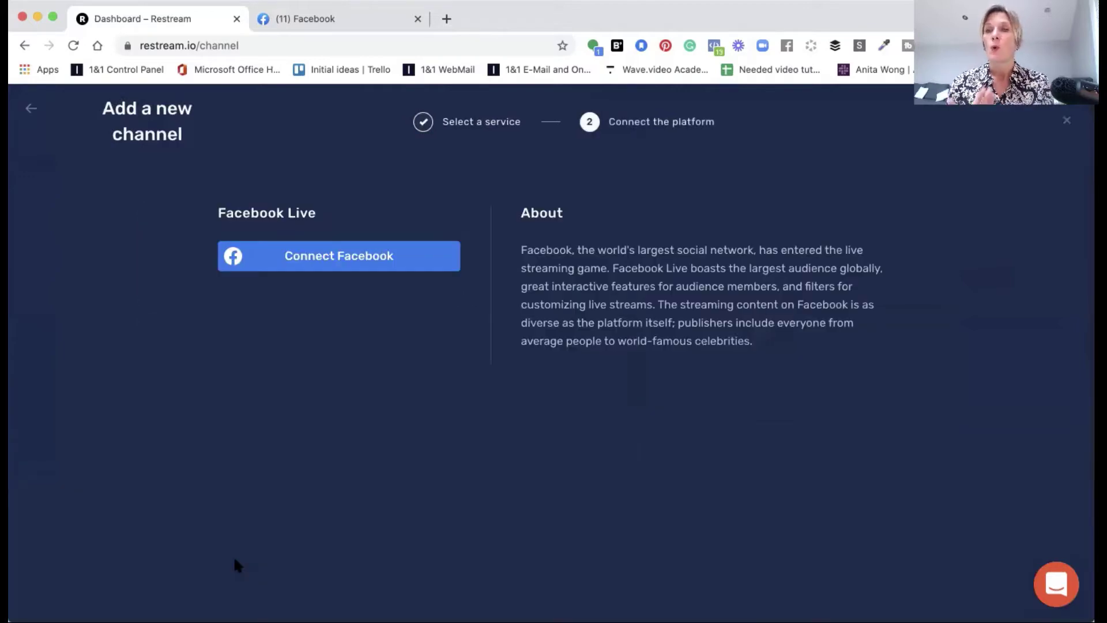
pyautogui.click(346, 264)
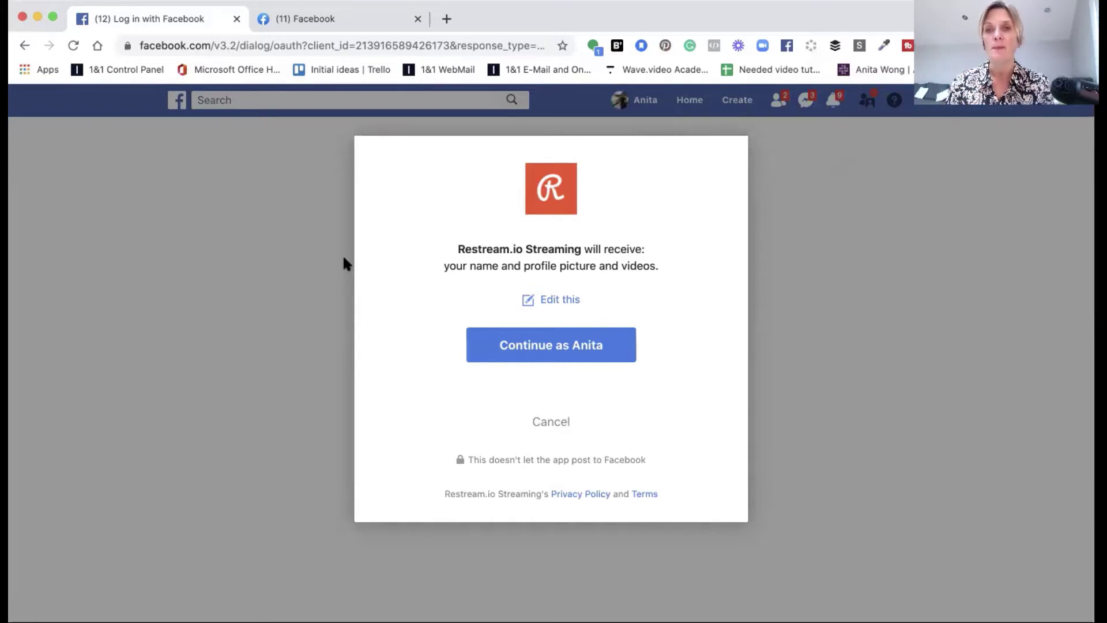
# Authorise Restream.io Streaming on Facebook with timeline posts visible to Public, and grant the requested Page and group permissions
pyautogui.click(563, 349)
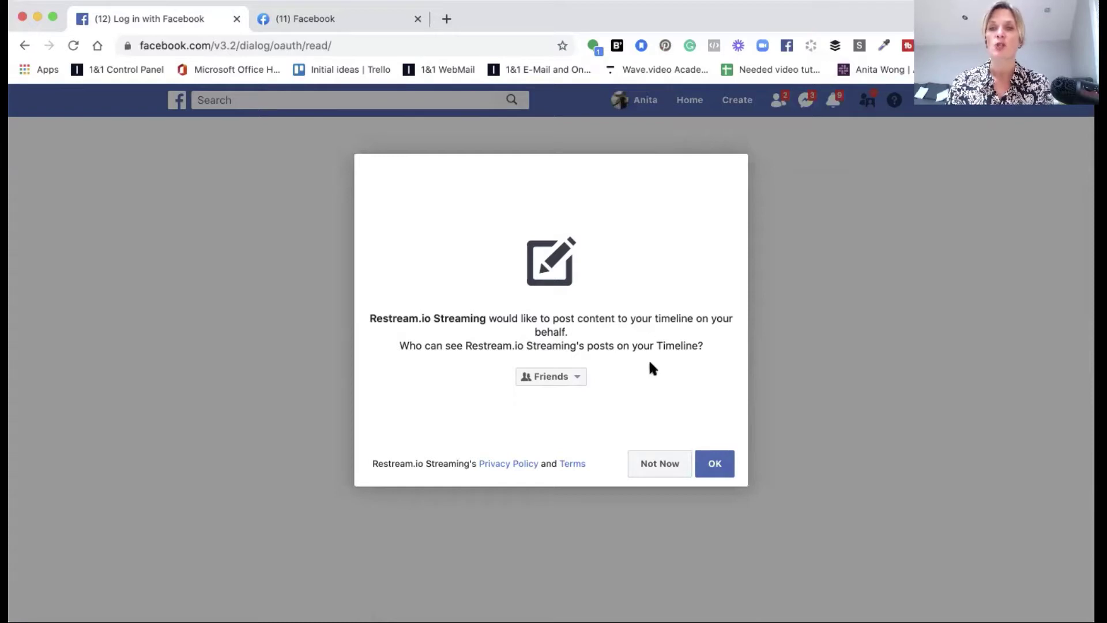
pyautogui.click(572, 376)
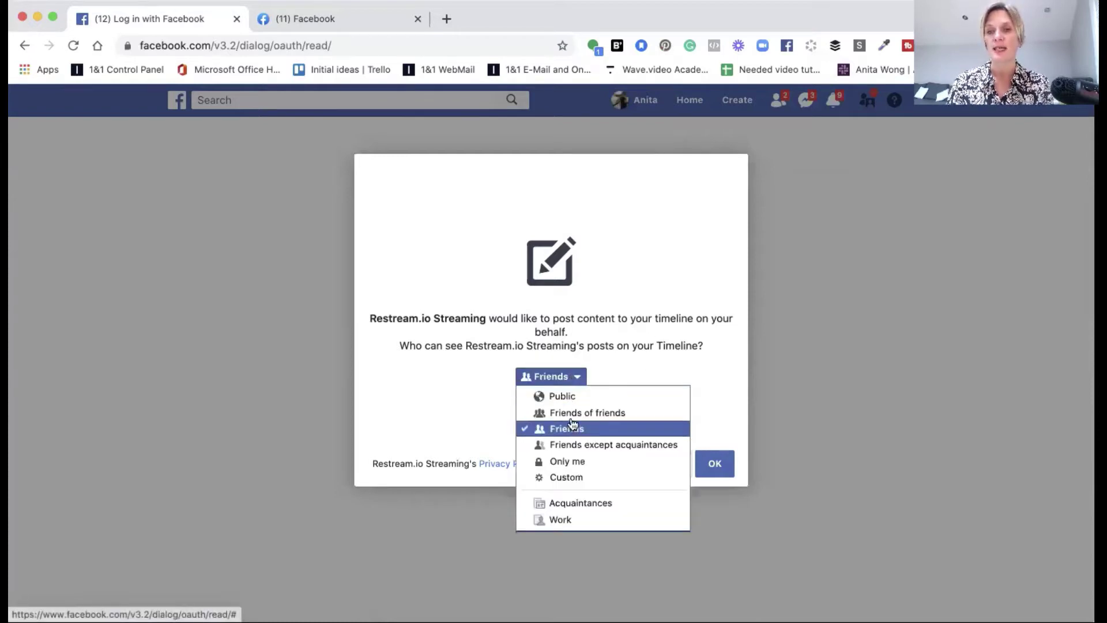
pyautogui.click(569, 396)
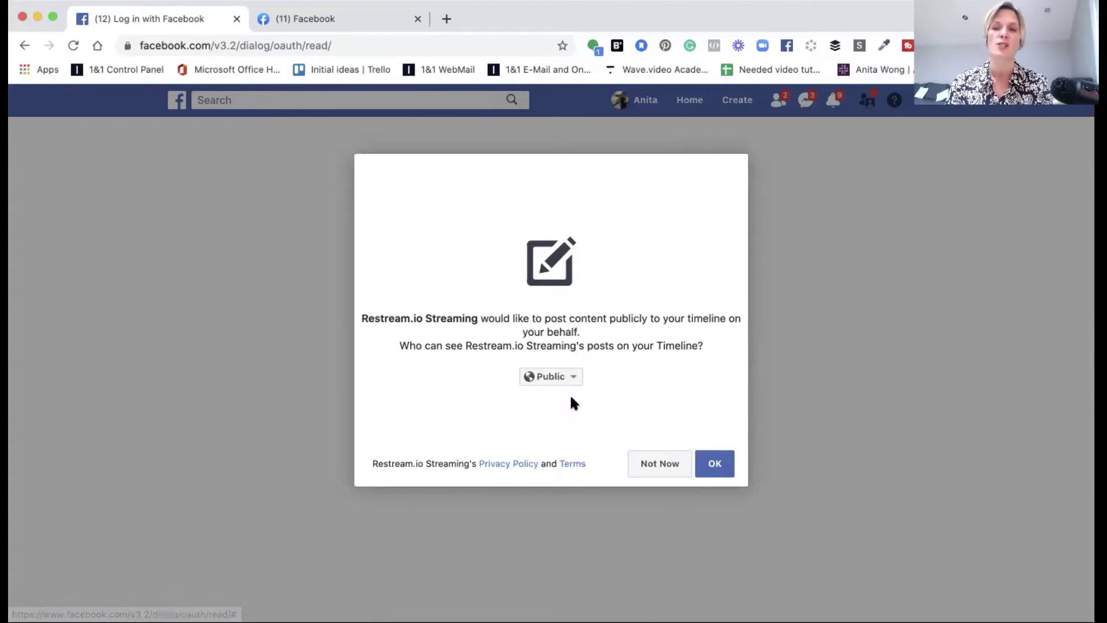
pyautogui.click(721, 472)
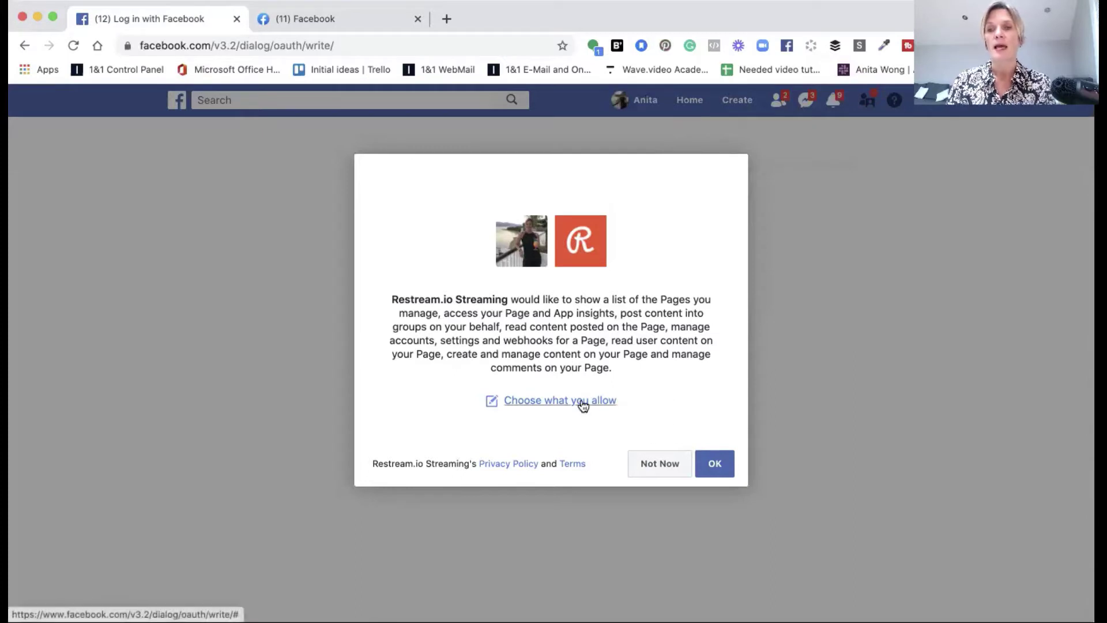
pyautogui.click(719, 465)
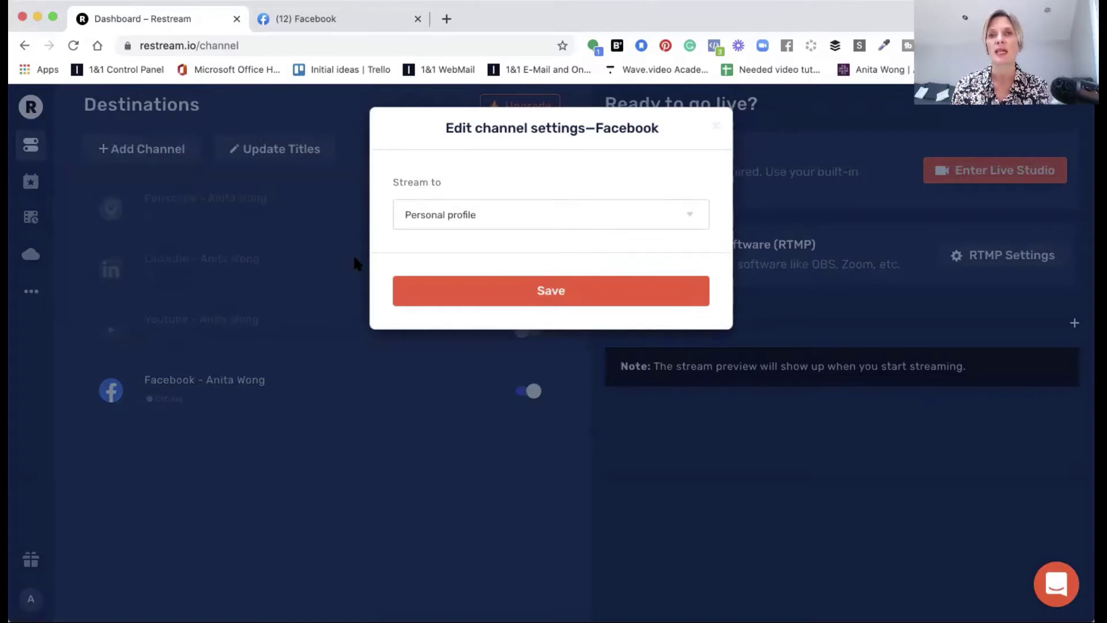
# Set the new Facebook channel to stream to the account owner's namesake public page and save it
pyautogui.click(495, 217)
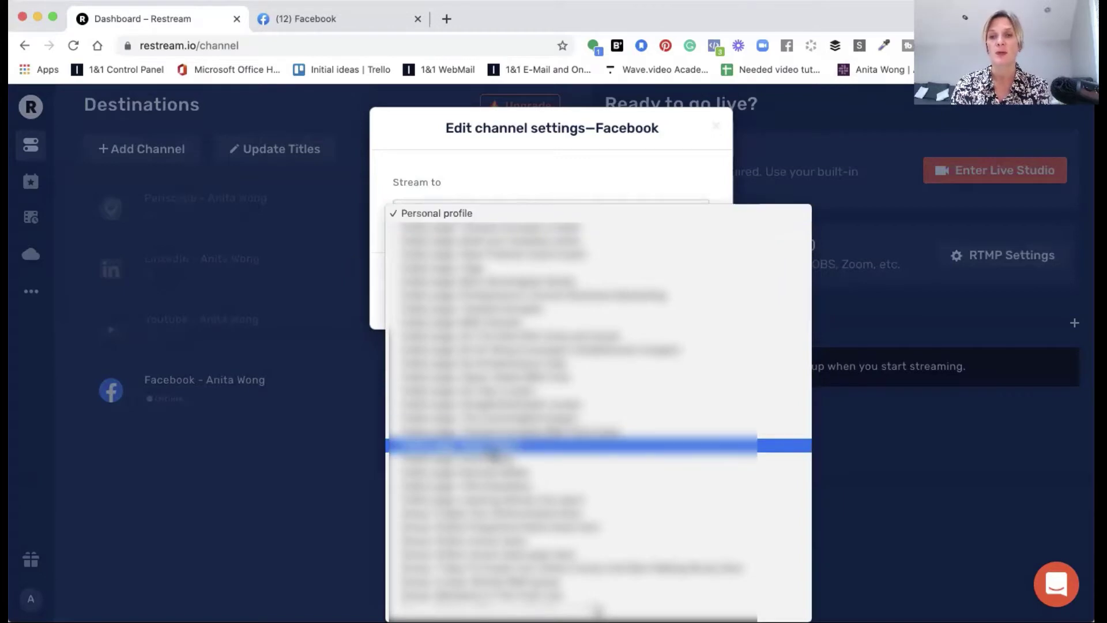
pyautogui.click(496, 447)
pyautogui.click(565, 294)
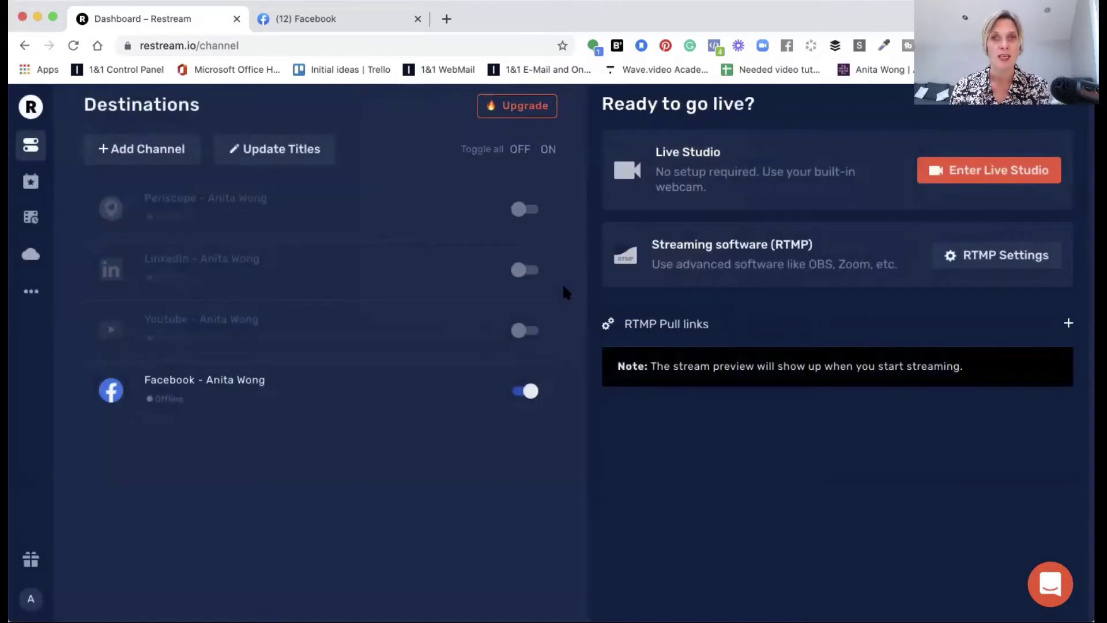
# Add a second Facebook groups and public pages channel that streams to the public page Bommie Media
pyautogui.click(136, 151)
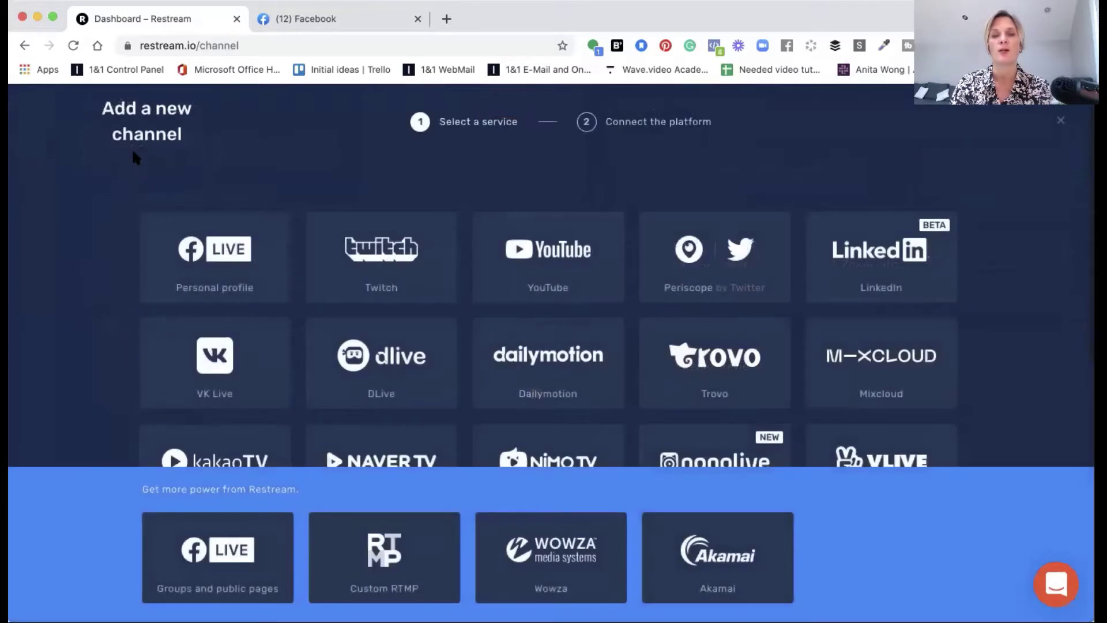
pyautogui.click(201, 562)
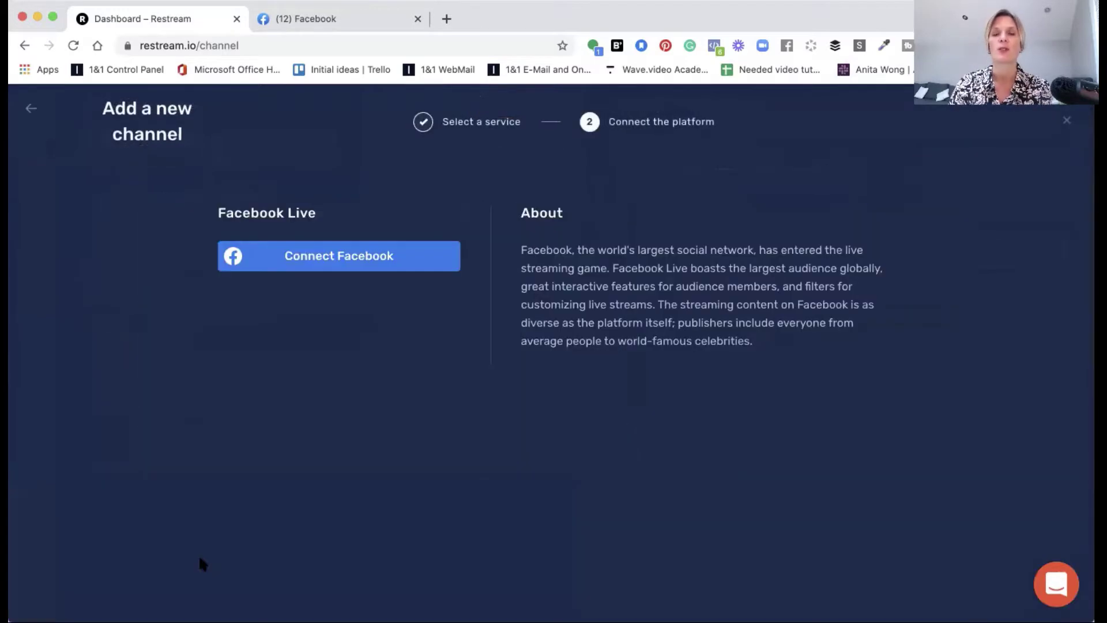
pyautogui.click(336, 261)
pyautogui.click(551, 214)
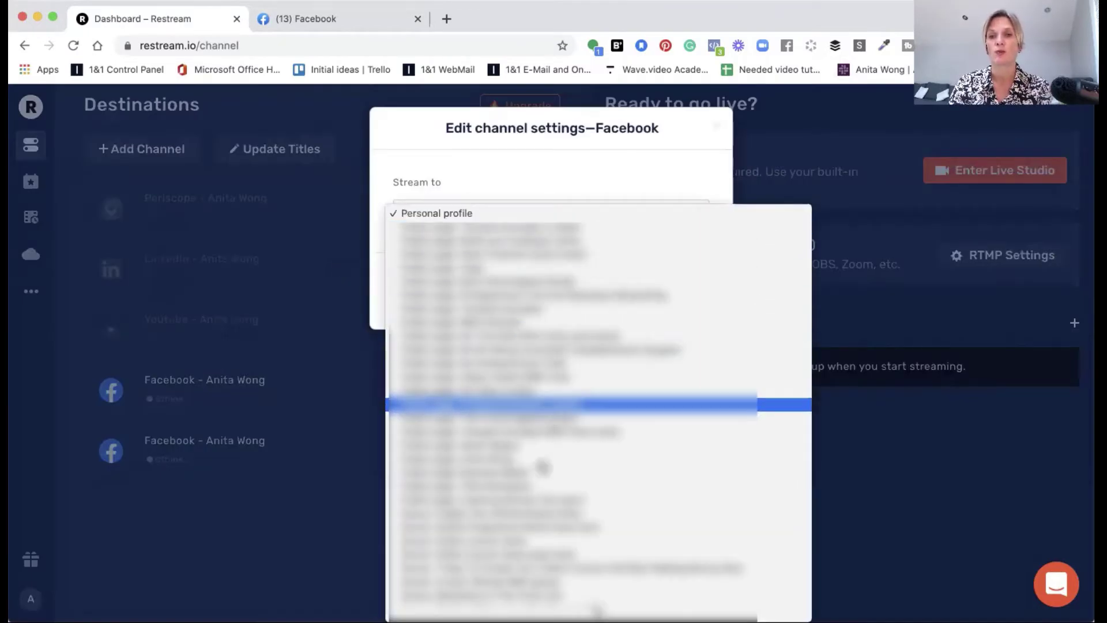
pyautogui.click(542, 473)
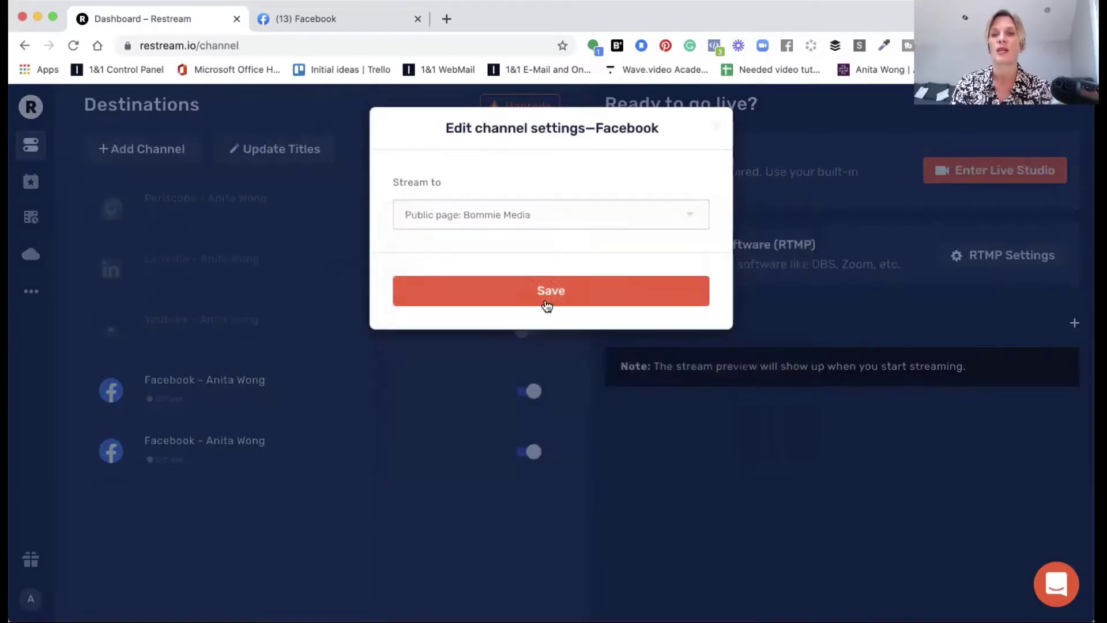
pyautogui.click(546, 301)
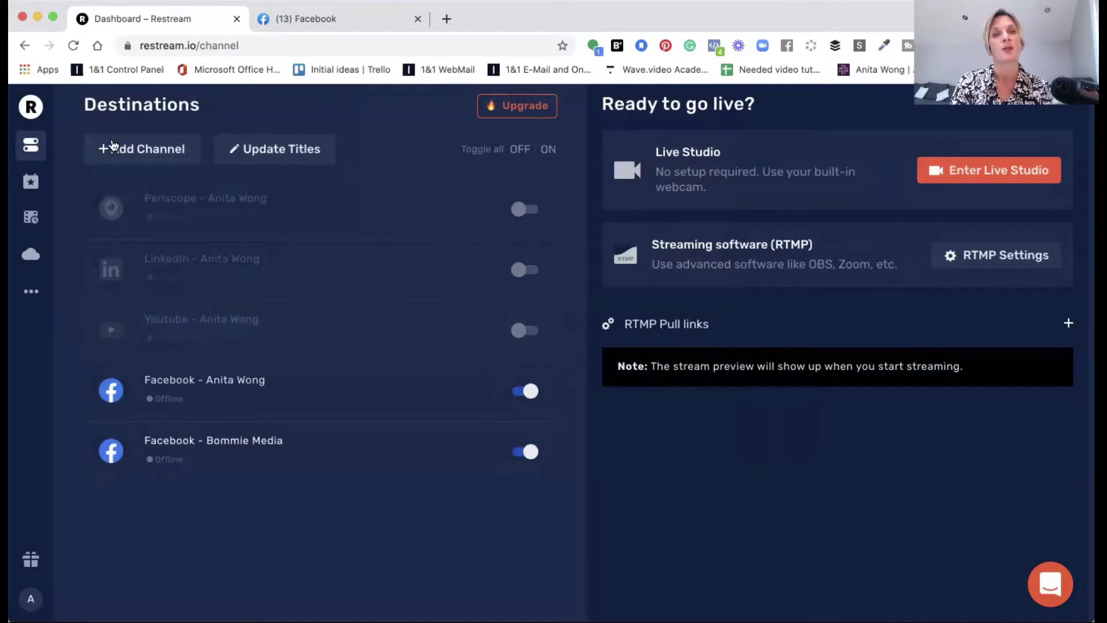
# Add a third Facebook channel that streams to the group "Stories For Business - Instagram, Facebook & LinkedIn"
pyautogui.click(141, 151)
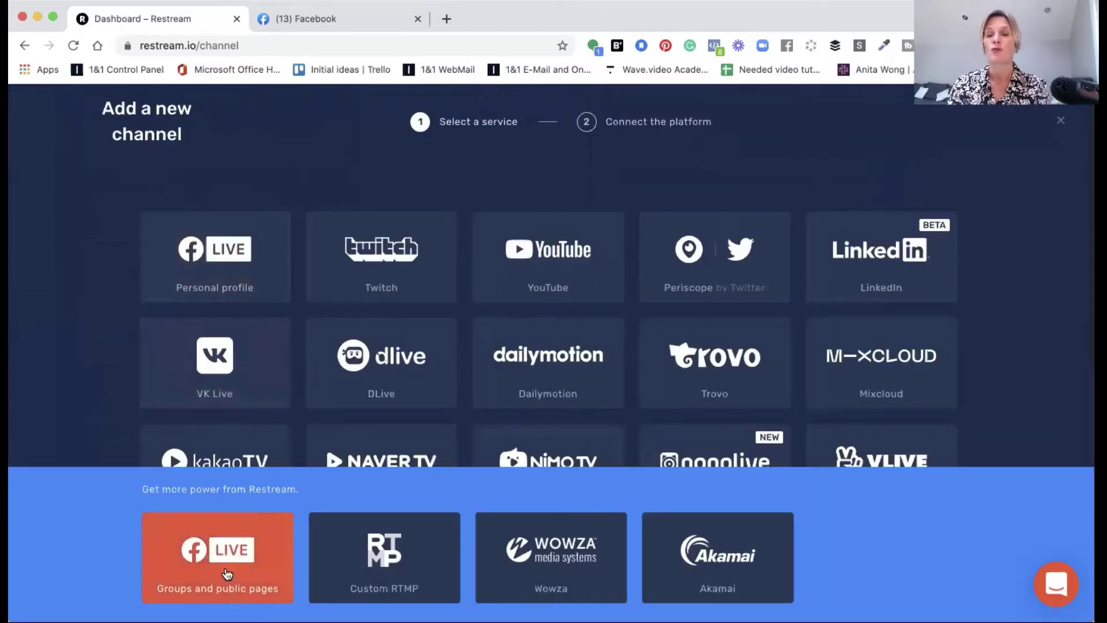
pyautogui.click(227, 562)
pyautogui.click(360, 268)
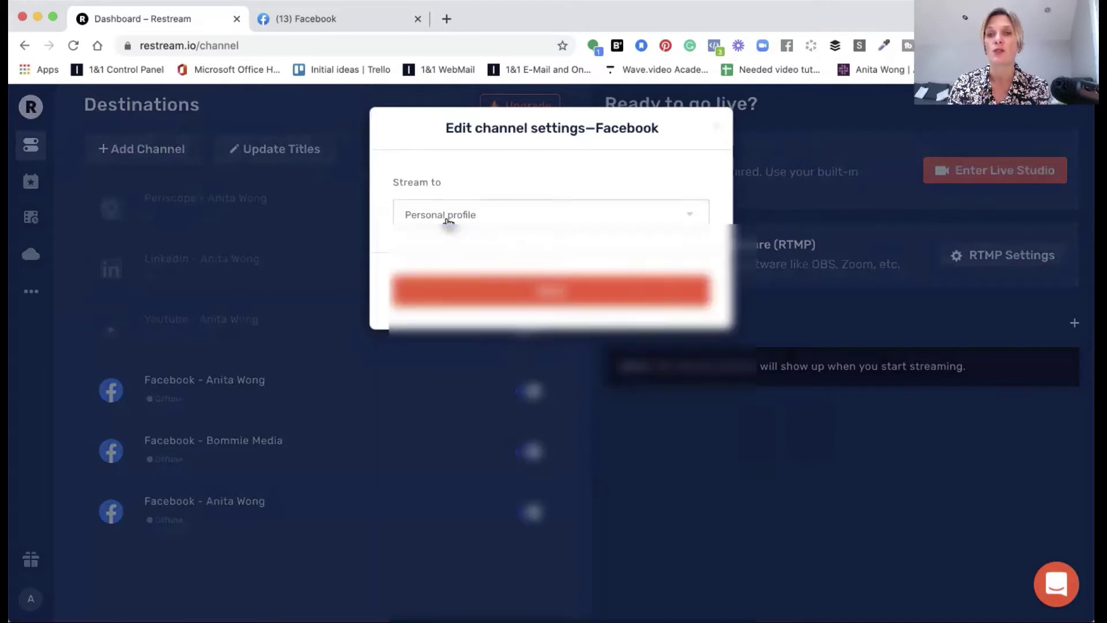
pyautogui.click(449, 224)
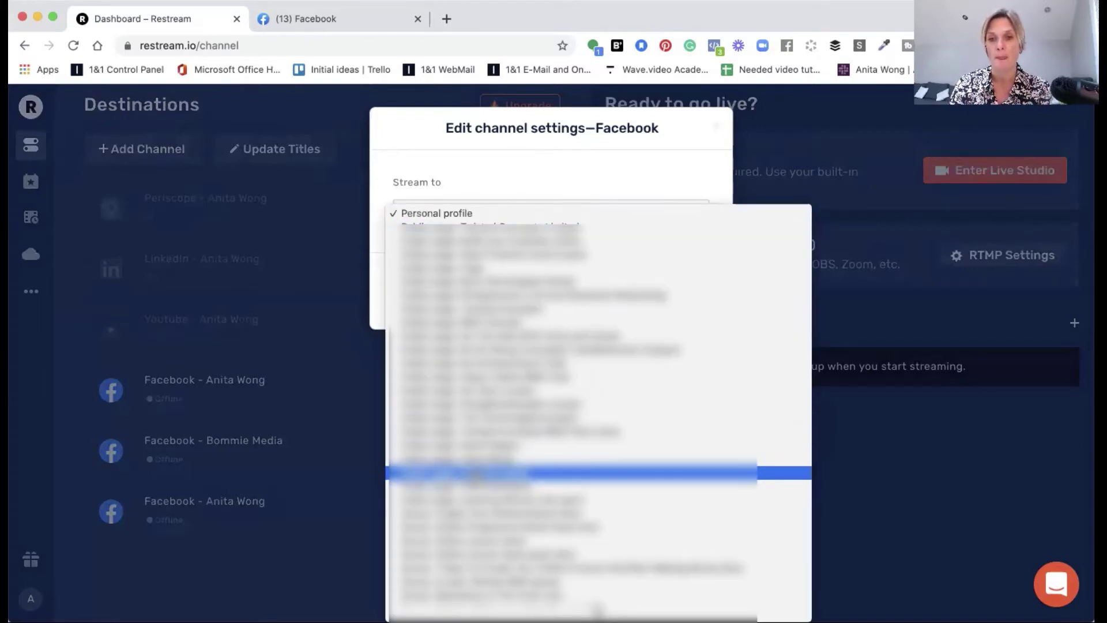
pyautogui.scroll(-5, 476, 473)
pyautogui.scroll(-6, 476, 473)
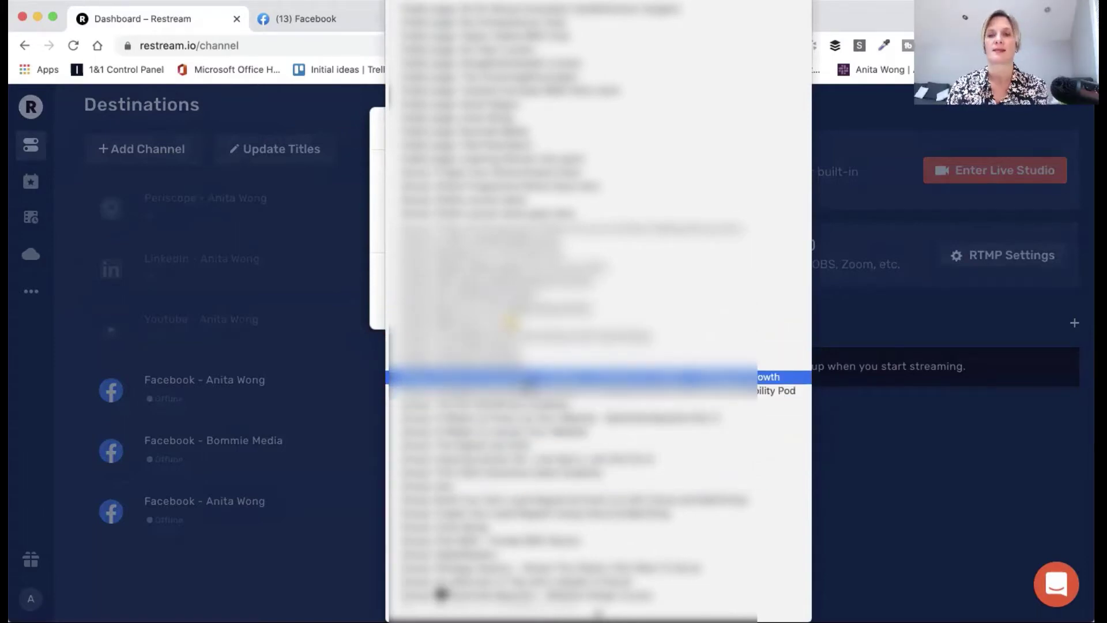
pyautogui.click(528, 381)
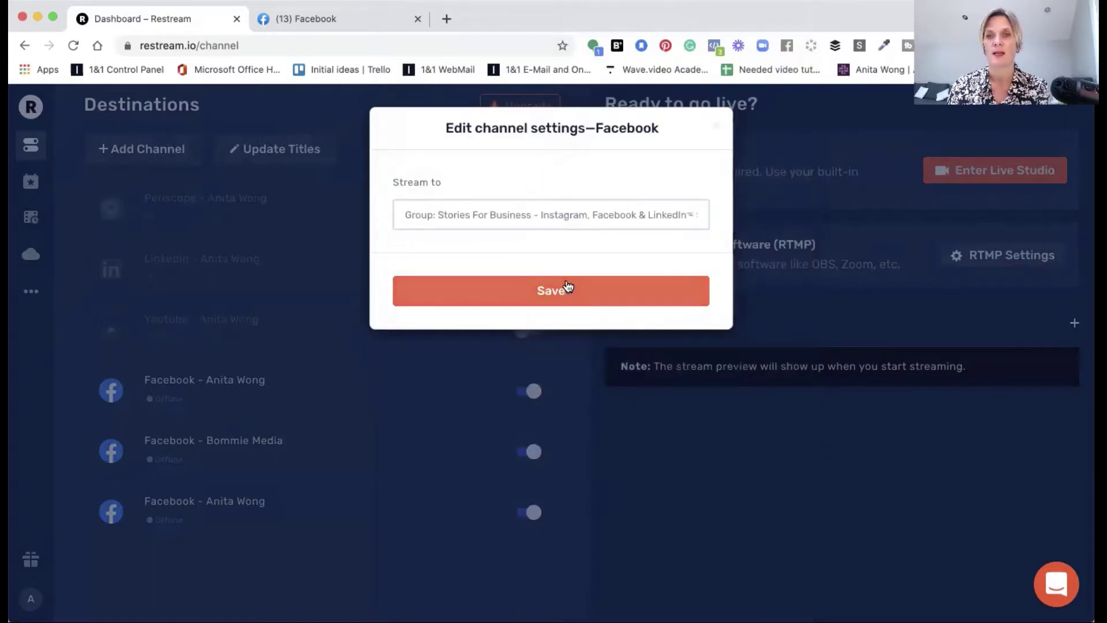
pyautogui.click(568, 292)
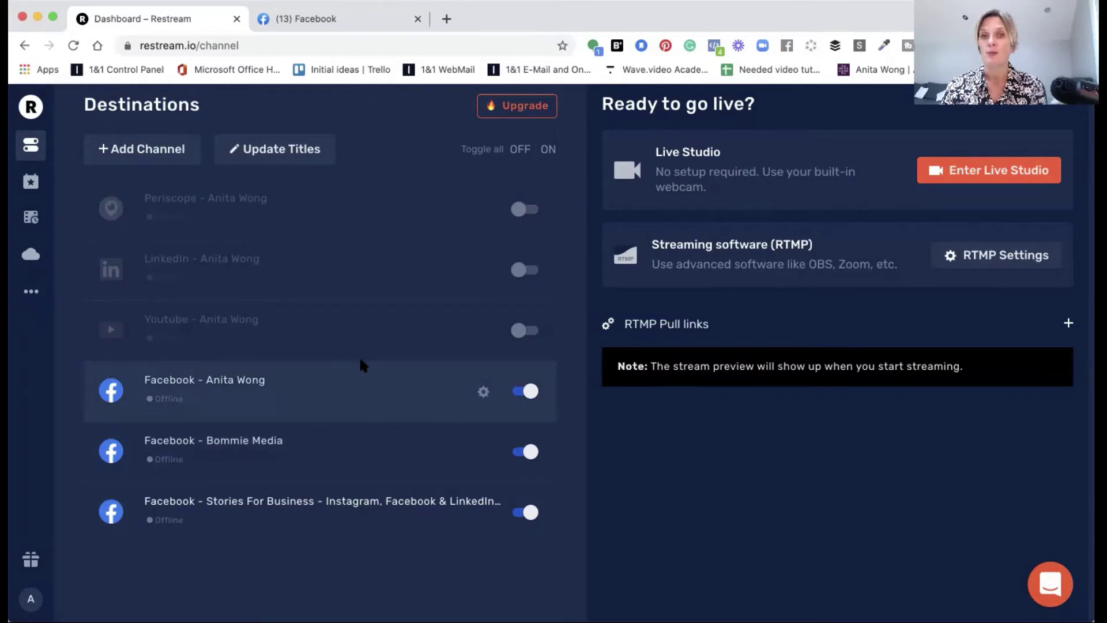
# Add a fourth Facebook channel that streams to the group "Instagram and Facebook Stories For Business Boot Camp"
pyautogui.click(147, 152)
pyautogui.click(218, 554)
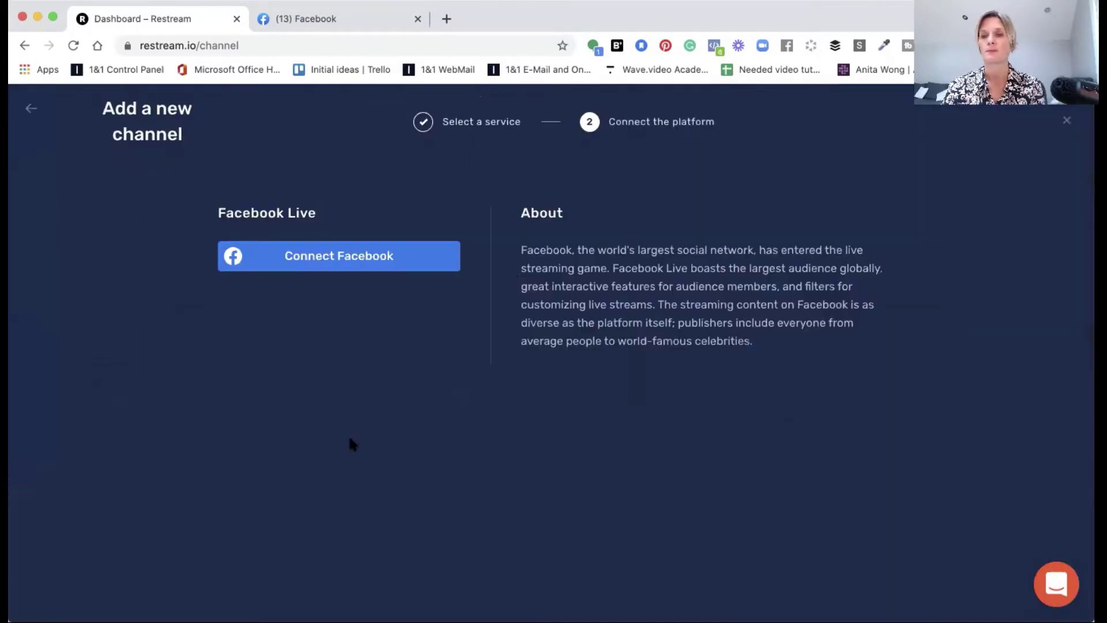
pyautogui.click(405, 259)
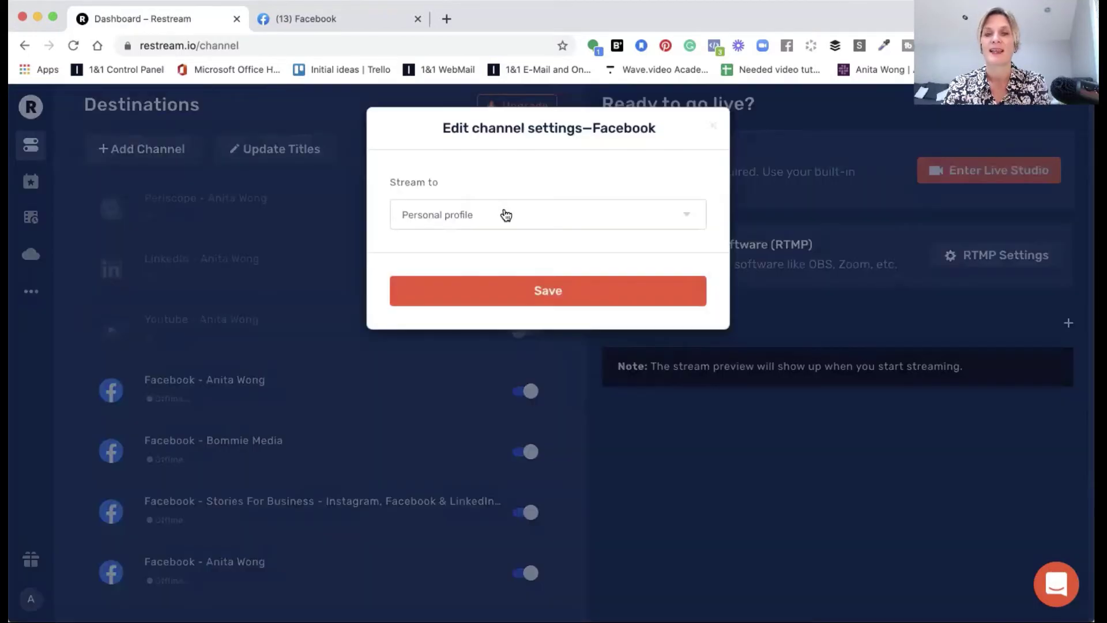
pyautogui.click(502, 215)
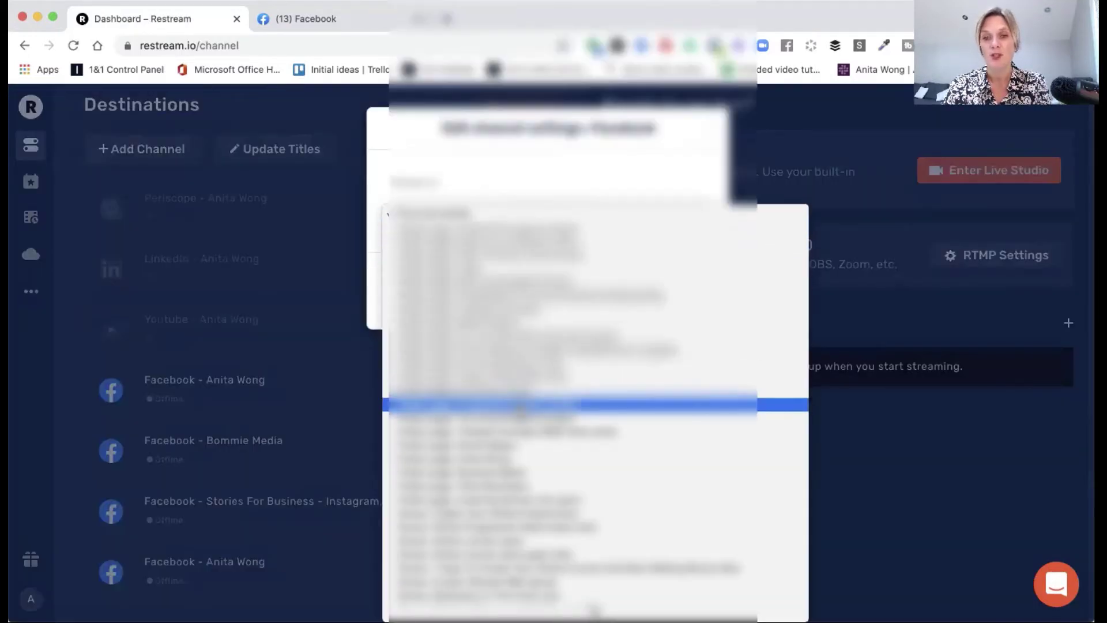
pyautogui.scroll(5, 519, 408)
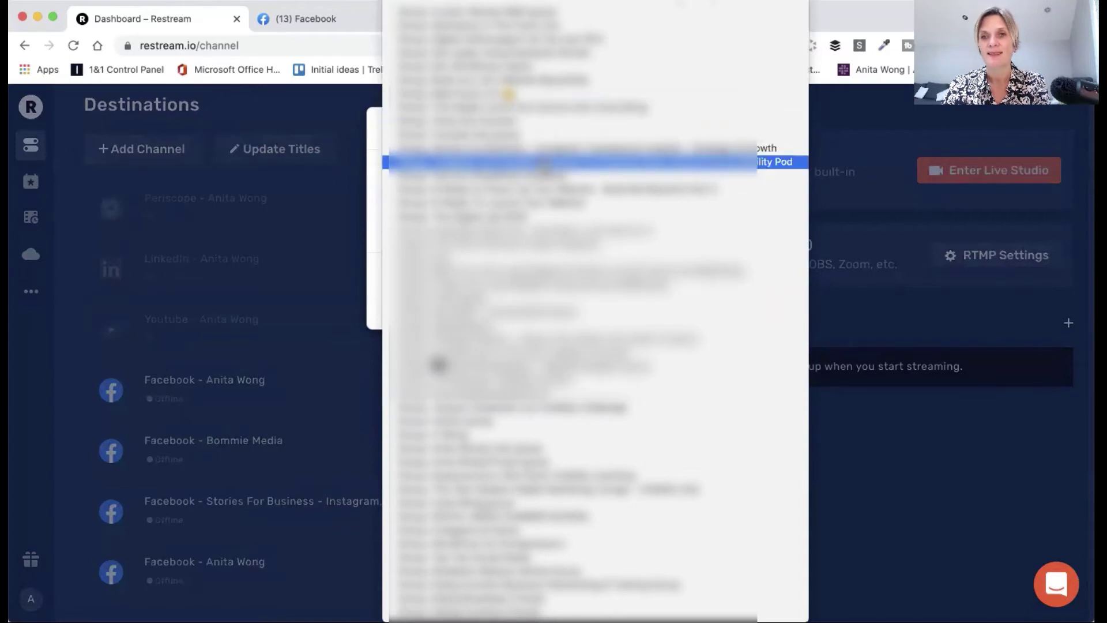
pyautogui.click(543, 164)
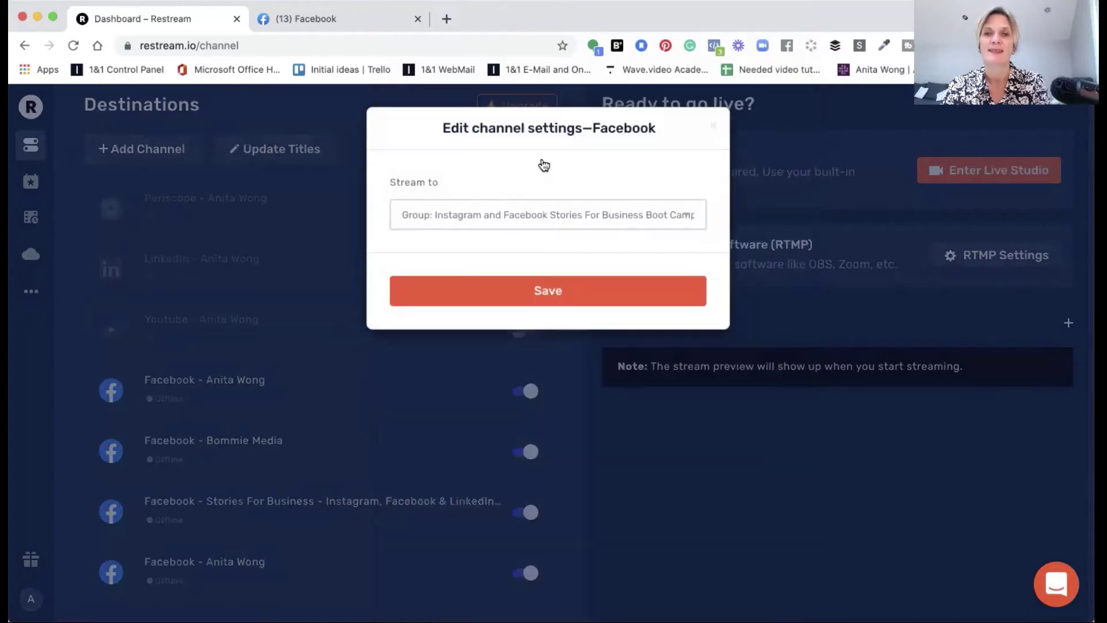
pyautogui.click(557, 289)
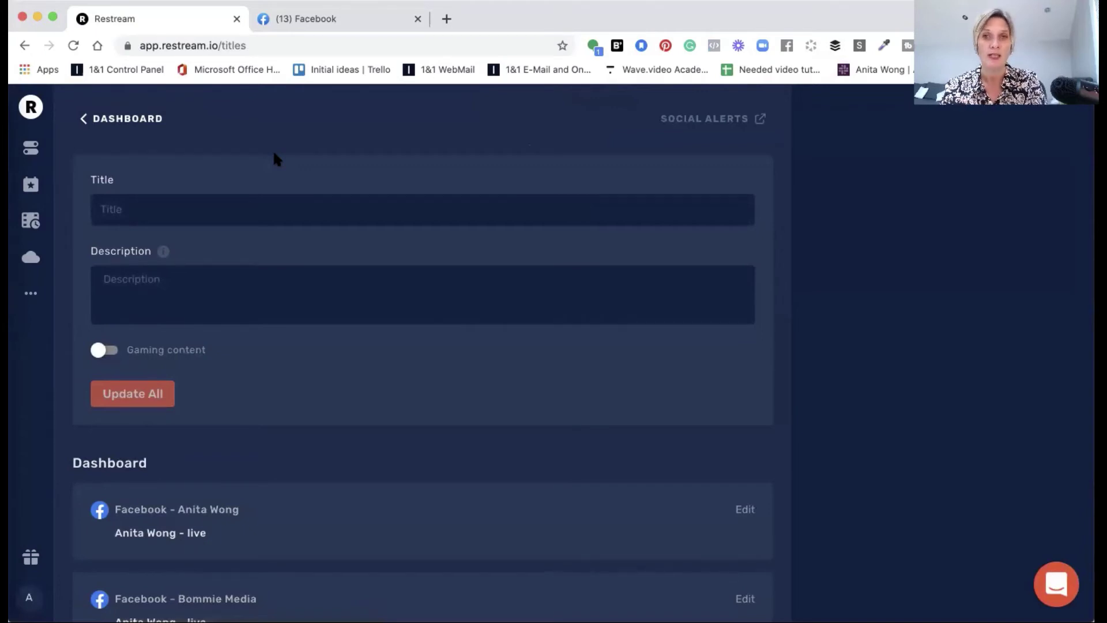
# Update all channels with the title "How to live stream to multiple Facebook Pages and Facebook Groups at the same time using Restream.io" and a matching description
pyautogui.click(217, 214)
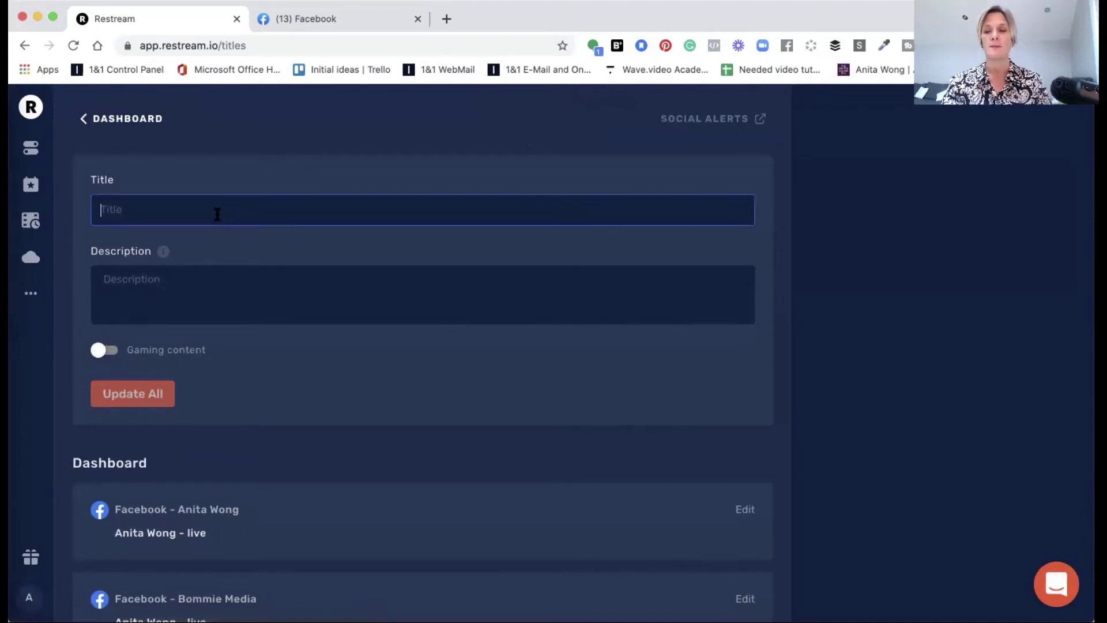
pyautogui.write('Just testing multistreaming to 2 Facebook Pages and 2 Facebook groups')
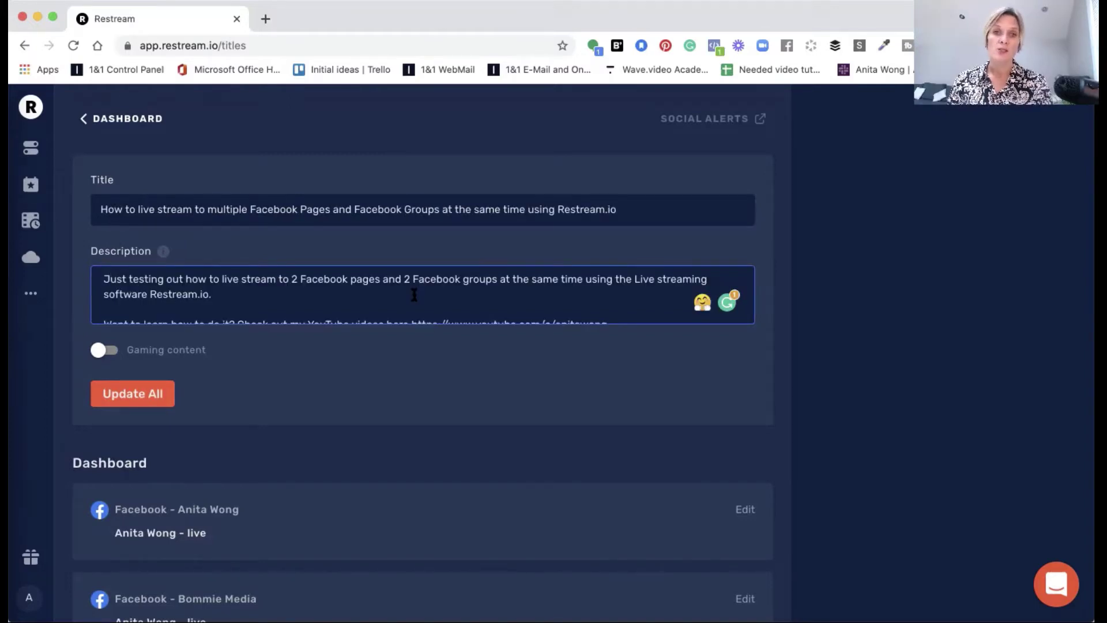
pyautogui.click(148, 394)
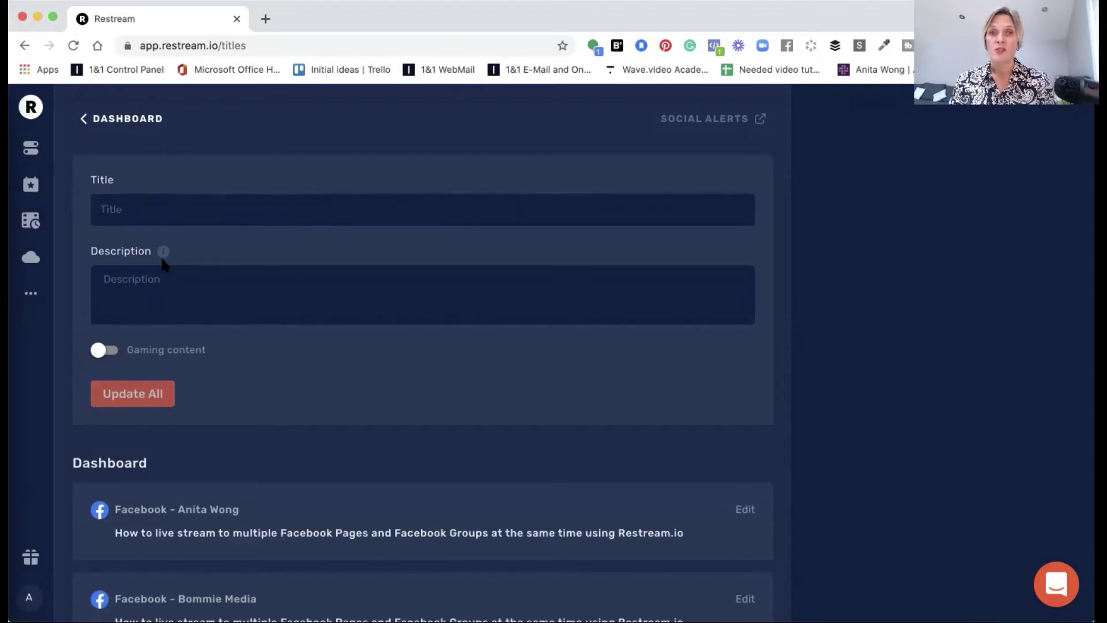
# Go live to the enabled Facebook channels from Live Studio and put the shared window on air beside the camera
pyautogui.click(32, 149)
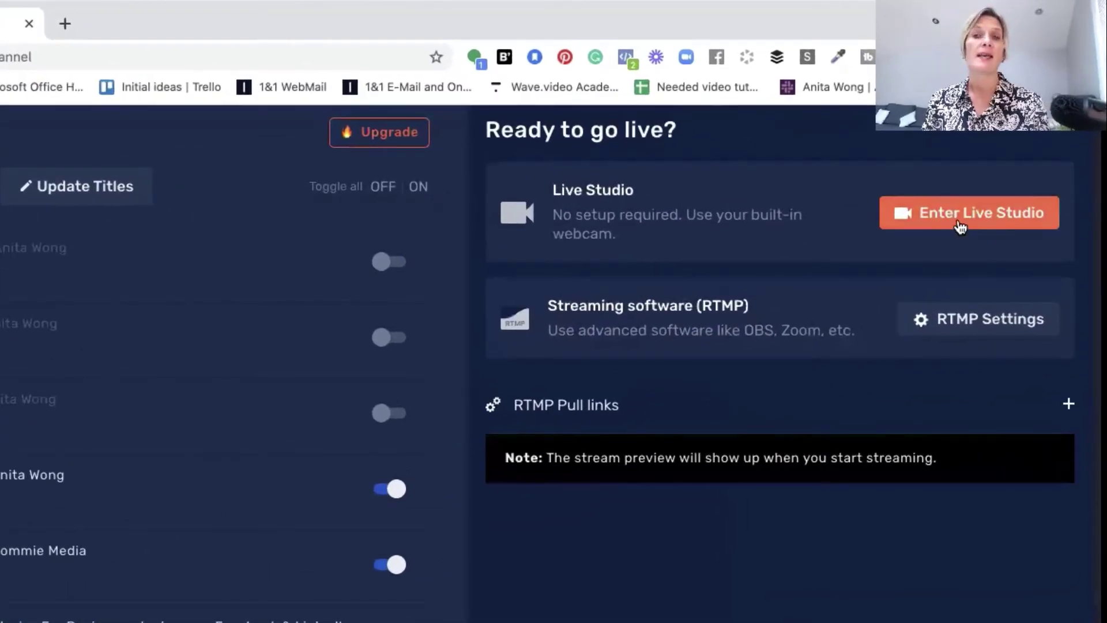
pyautogui.click(960, 225)
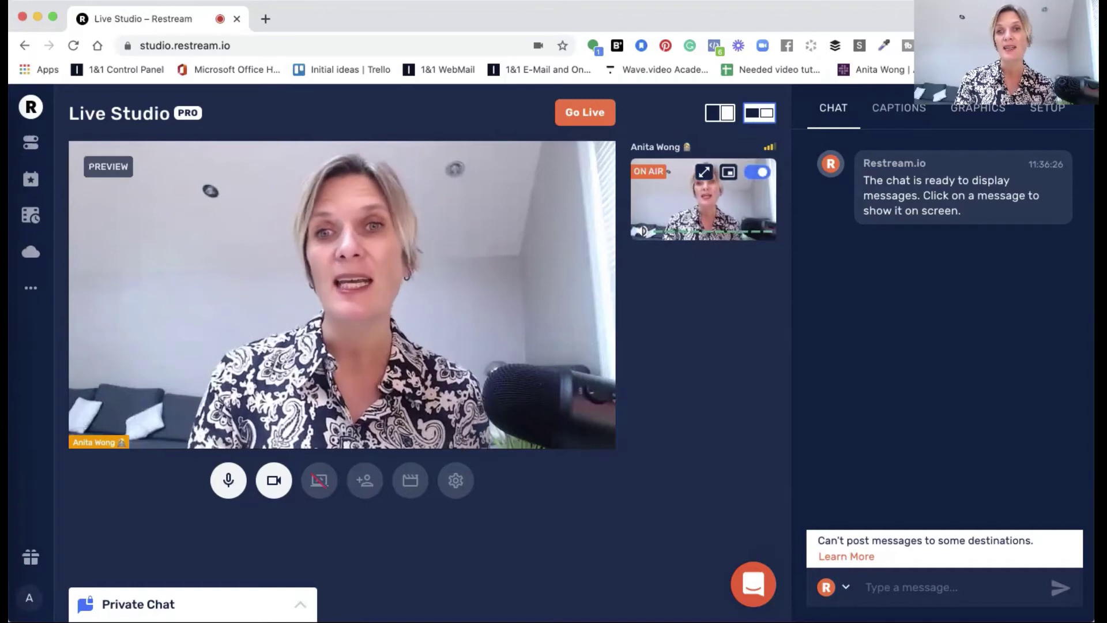
pyautogui.click(585, 115)
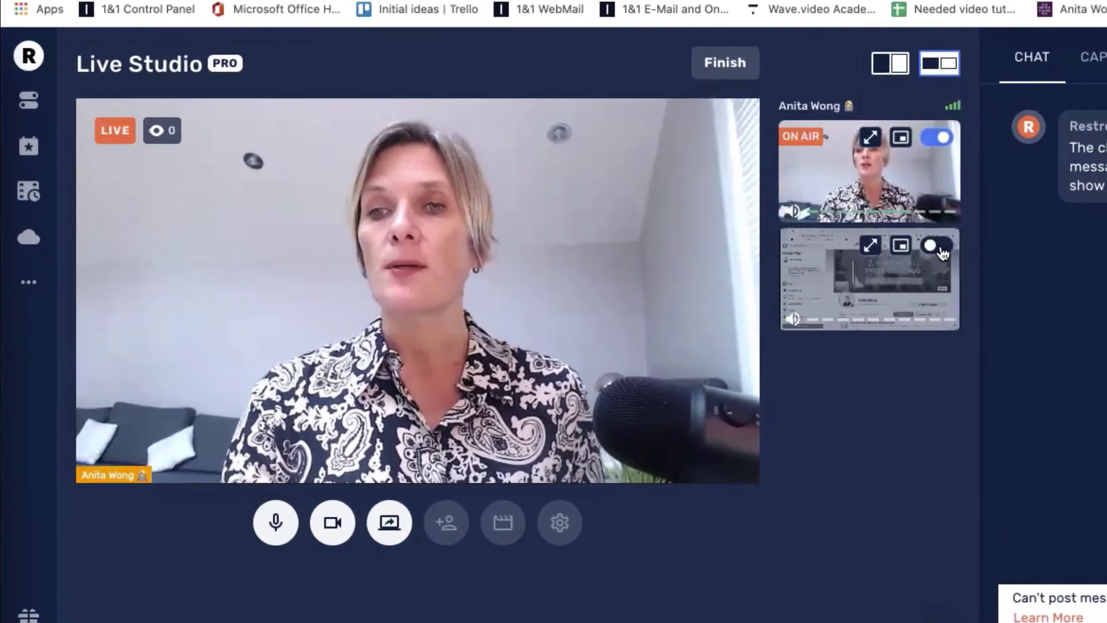
pyautogui.click(863, 251)
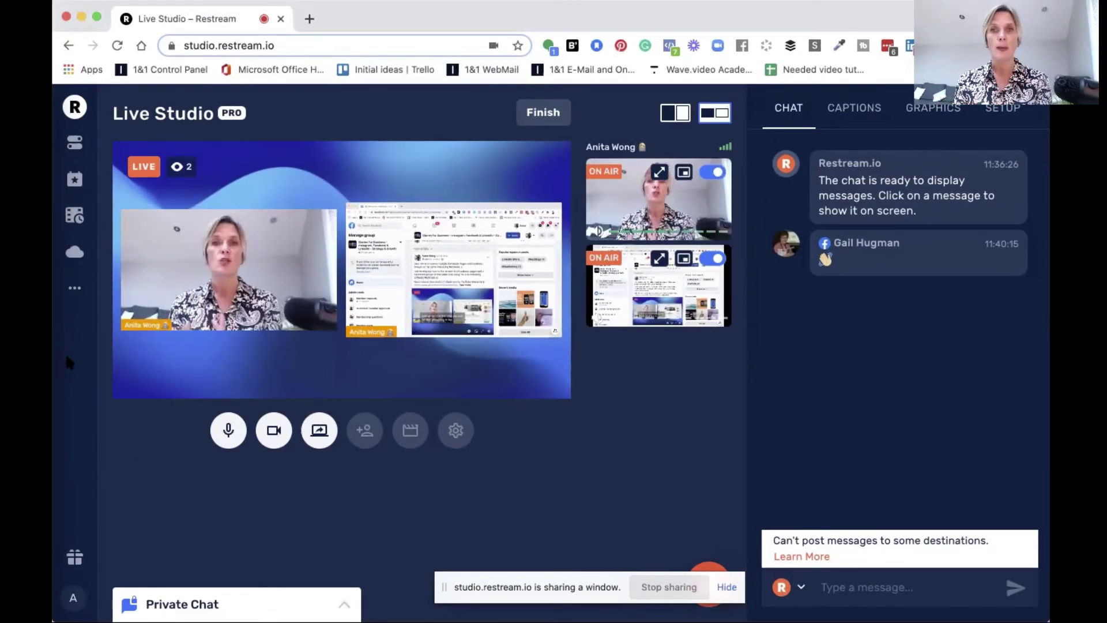
# Show the viewer's hand-emoji chat message on the stream and finish the live broadcast
pyautogui.click(904, 277)
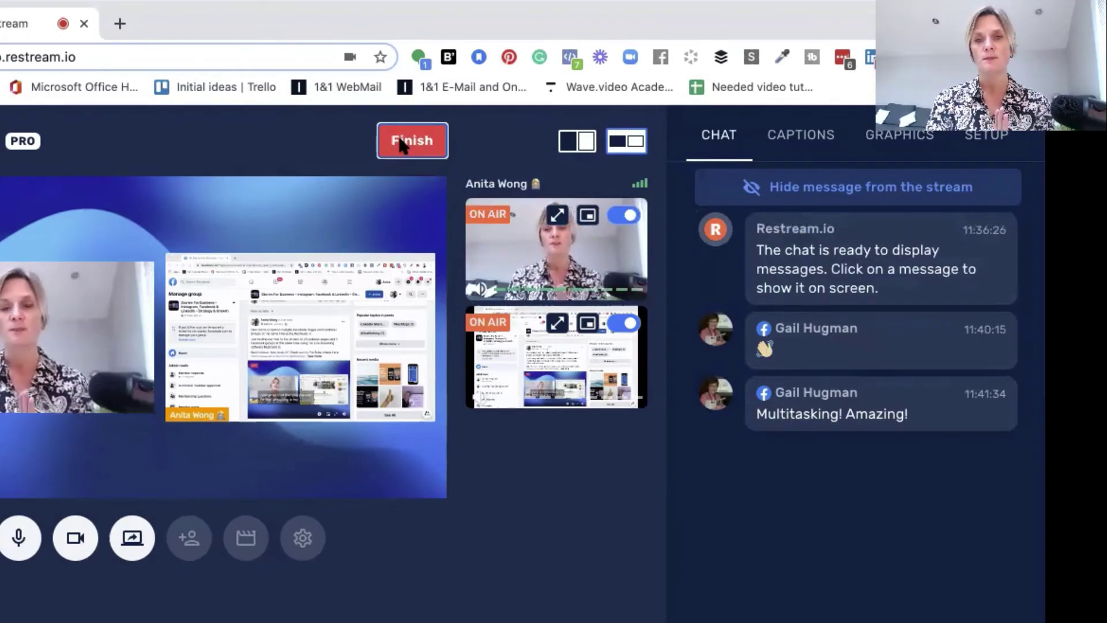
pyautogui.click(401, 144)
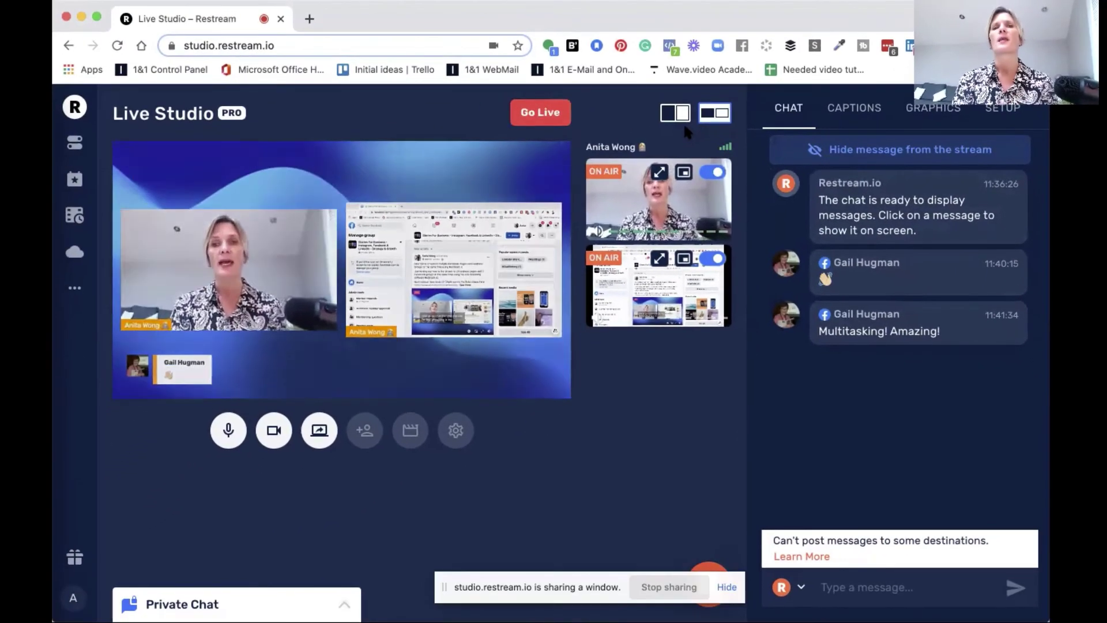